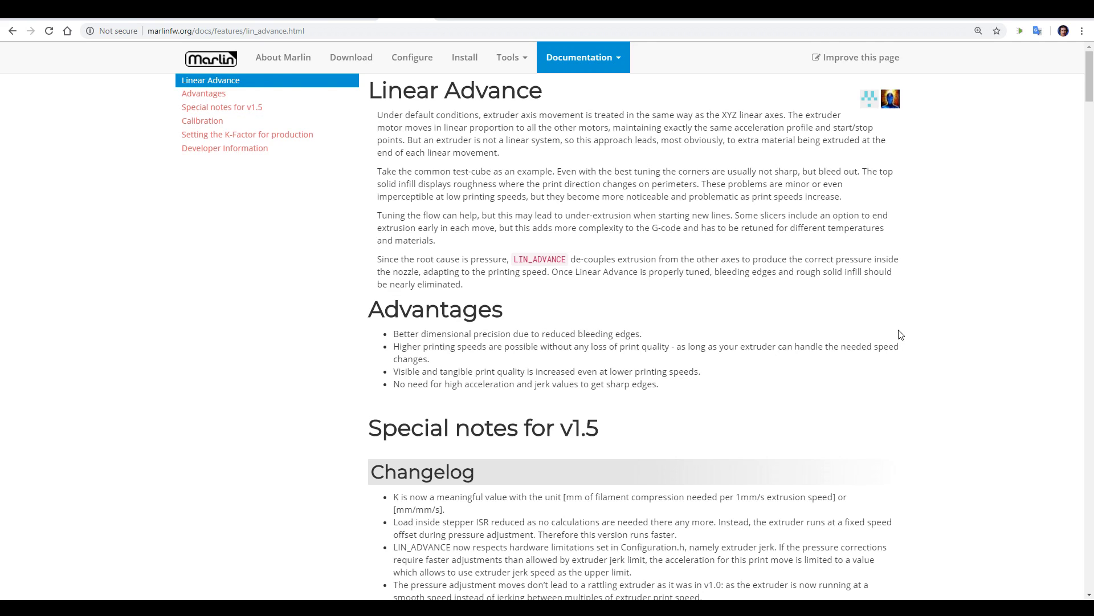
# Step: Scroll down the Linear Advance page through its notes toward the Calibration section
pyautogui.scroll(-3, 900, 334)
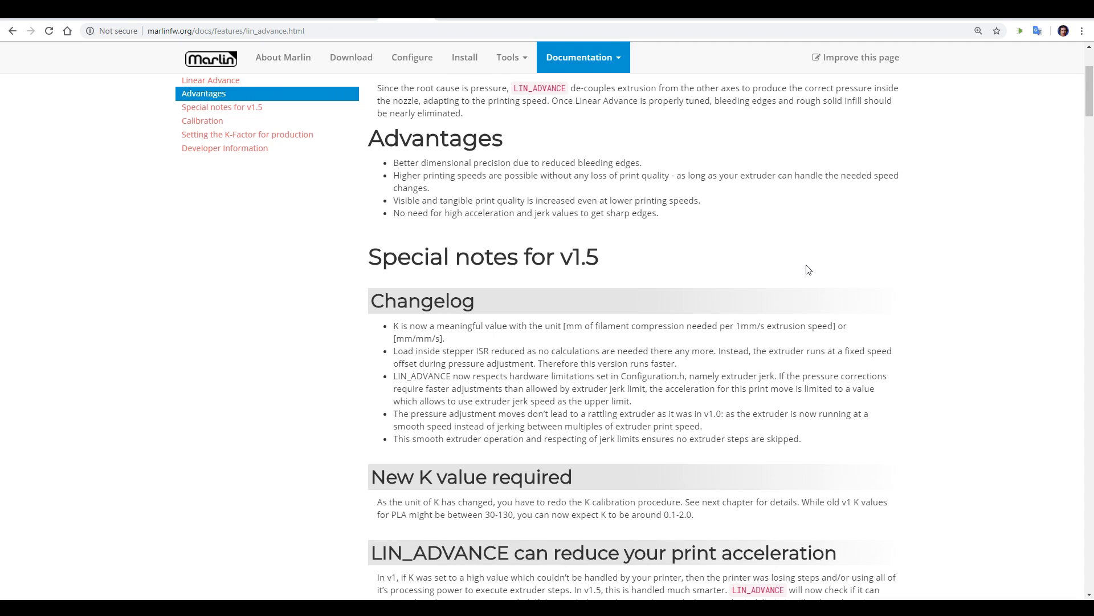
pyautogui.scroll(-3, 823, 269)
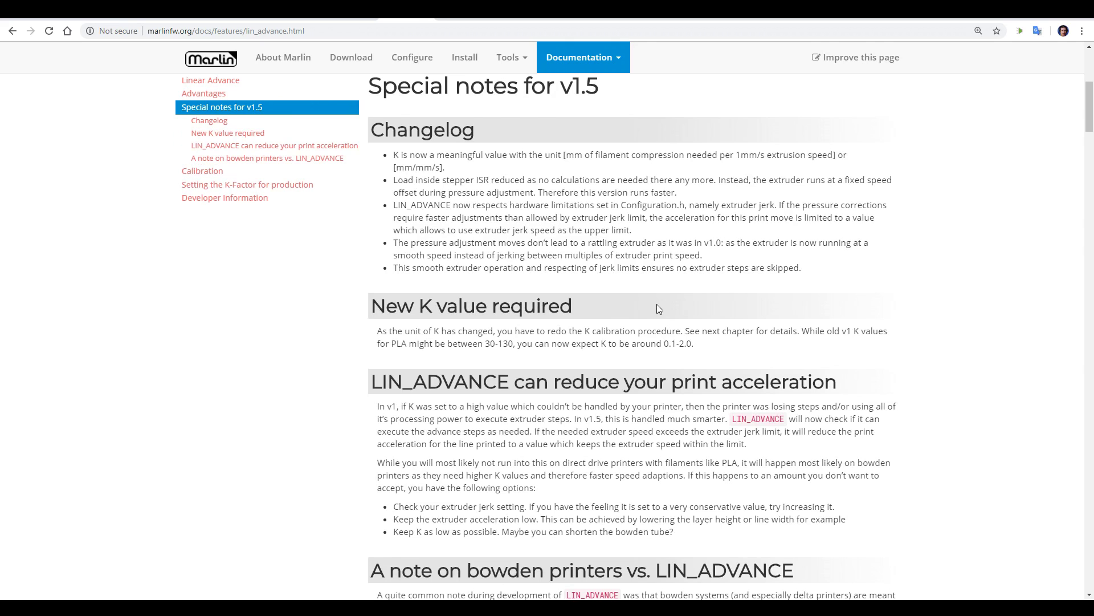
pyautogui.scroll(-6, 675, 305)
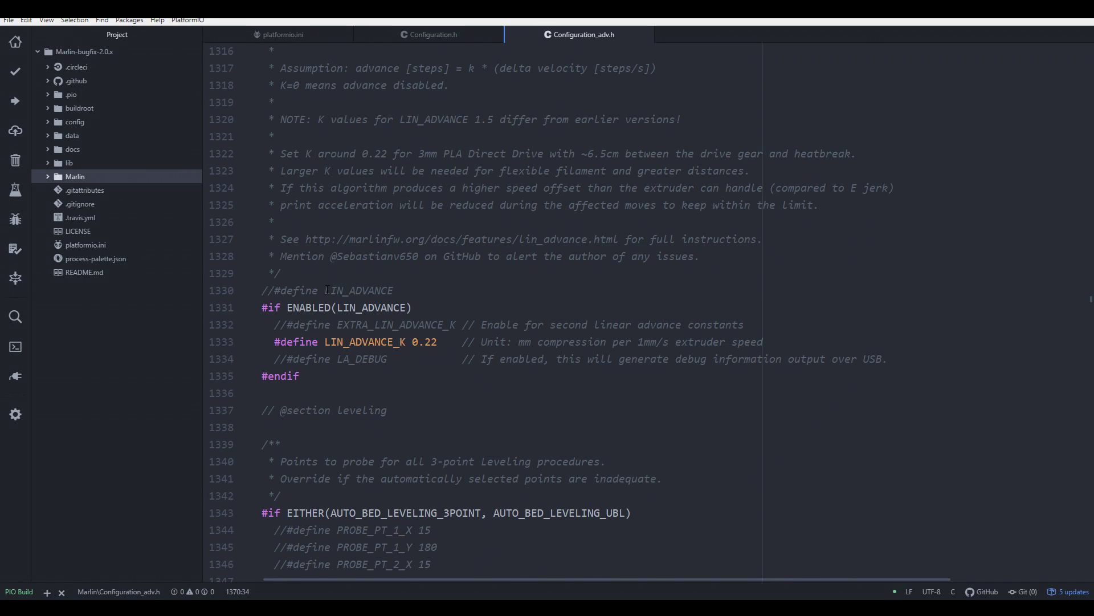
# Step: Uncomment #define LIN_ADVANCE on line 1330 of Configuration_adv.h, keeping LIN_ADVANCE_K at 0.22
pyautogui.click(275, 290)
pyautogui.press('BackSpace')
pyautogui.press('BackSpace')
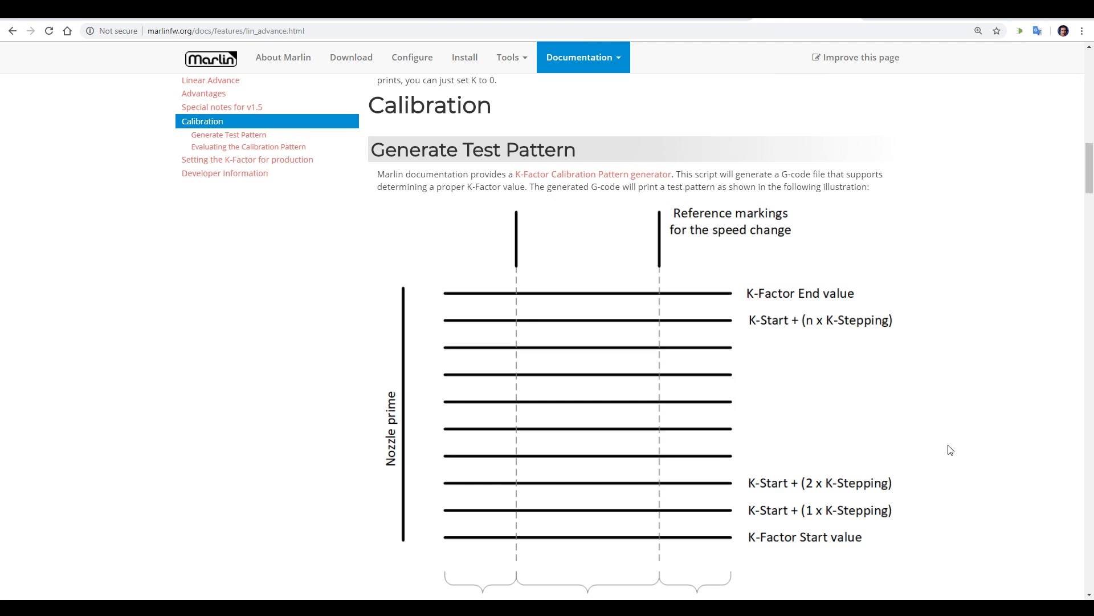
# Step: Scroll through the K-factor generator's settings and back to its Printer section
pyautogui.scroll(-1, 950, 450)
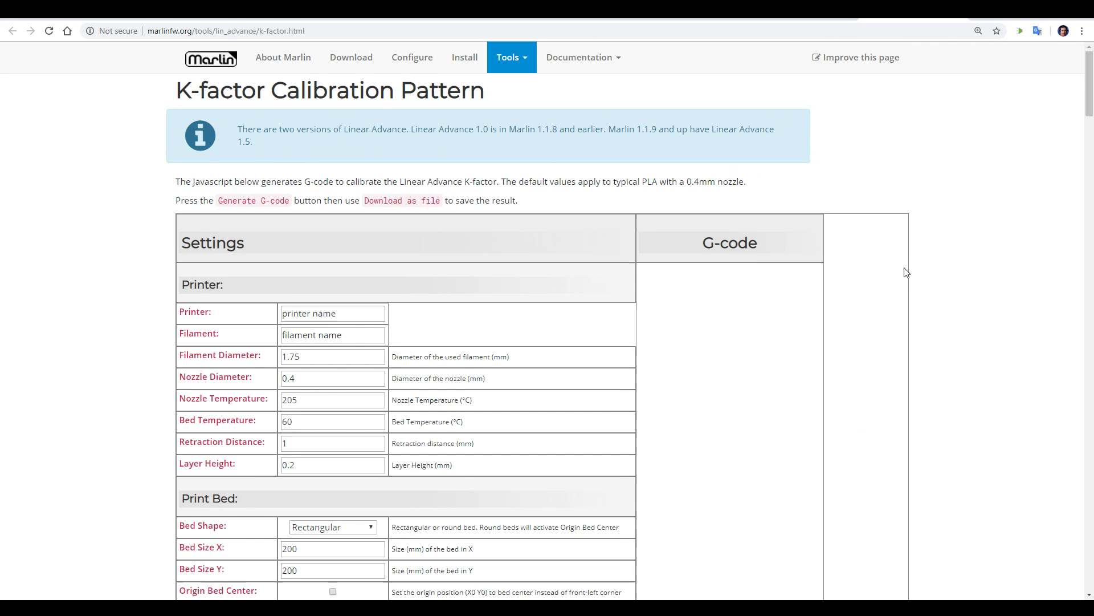
pyautogui.scroll(-7, 907, 273)
pyautogui.scroll(-15, 907, 273)
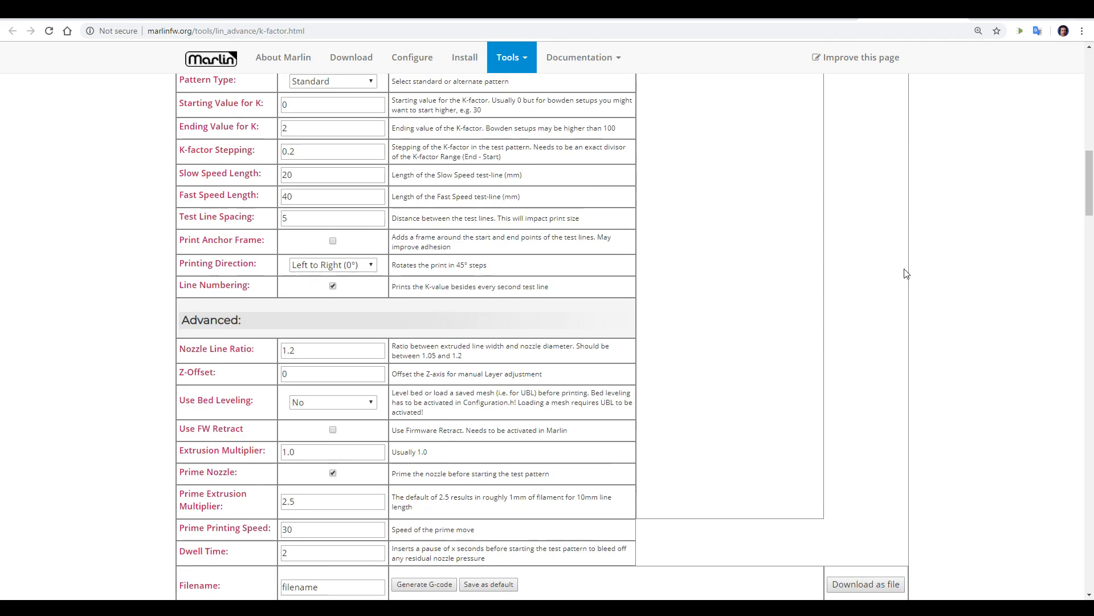
pyautogui.scroll(12, 906, 273)
pyautogui.scroll(12, 907, 273)
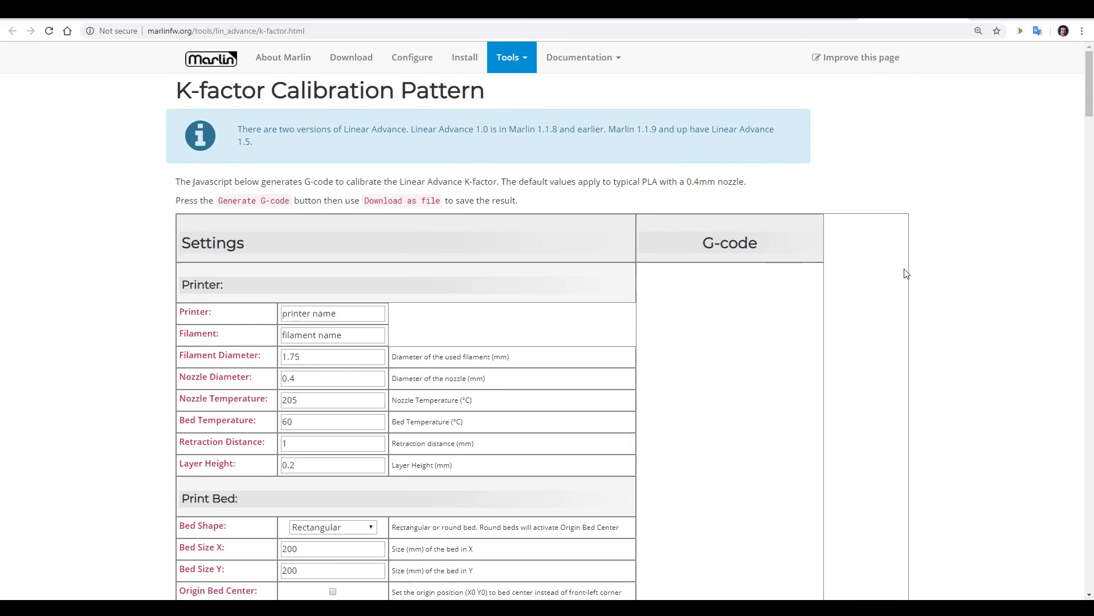
pyautogui.scroll(-3, 906, 273)
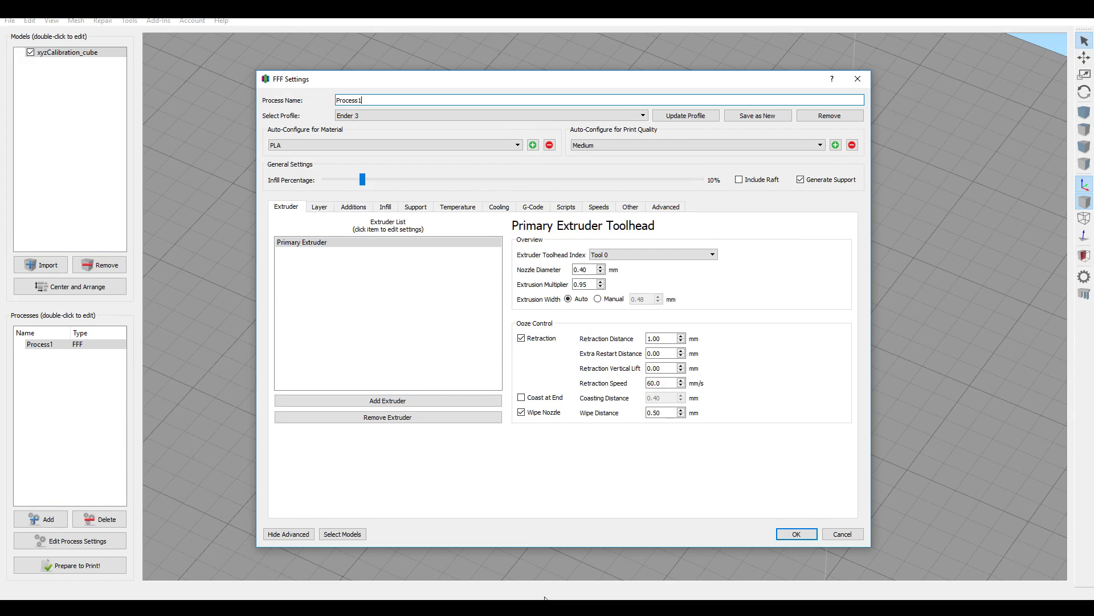
# Step: Check the profile's 0.40 mm nozzle diameter and the primary extruder's temperature settings
pyautogui.click(582, 270)
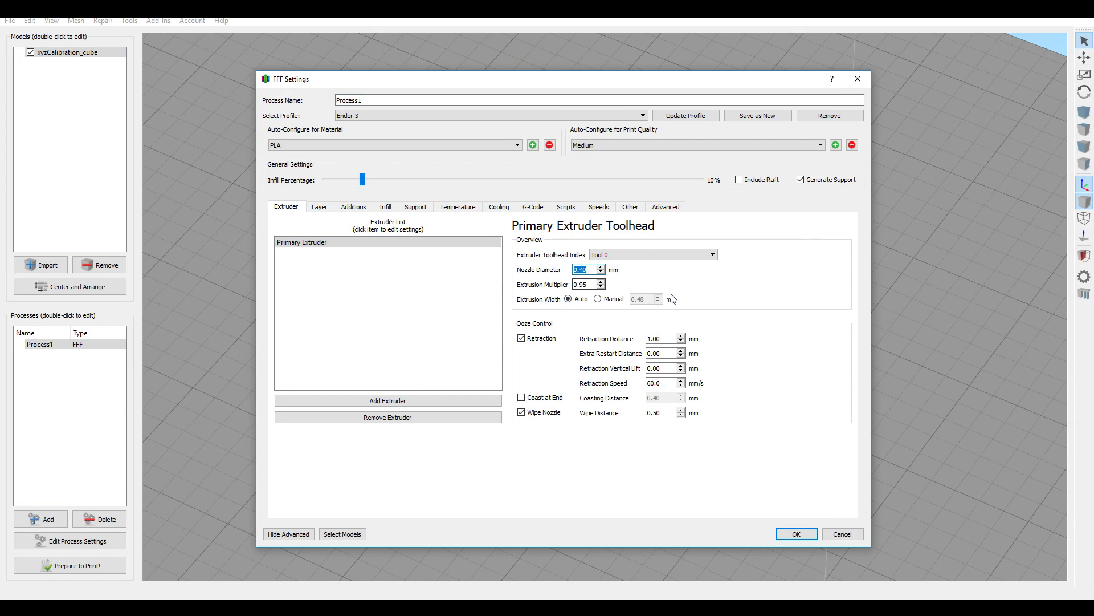
pyautogui.doubleClick(595, 272)
pyautogui.click(458, 207)
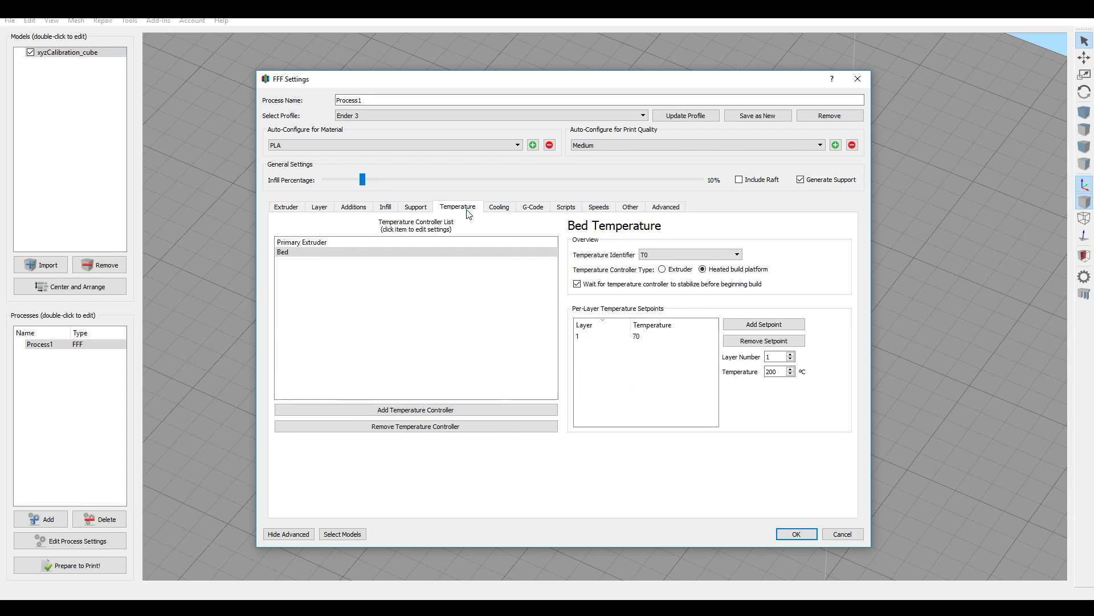
pyautogui.click(453, 243)
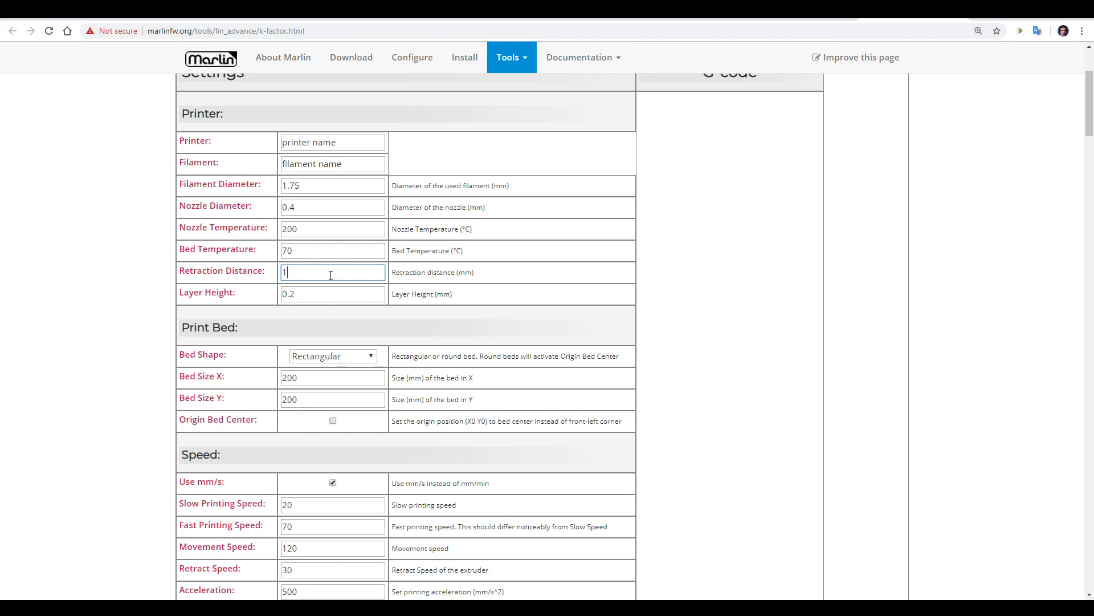
# Step: Set Bed Size X and Bed Size Y to 235 mm in the generator
pyautogui.scroll(-2, 331, 275)
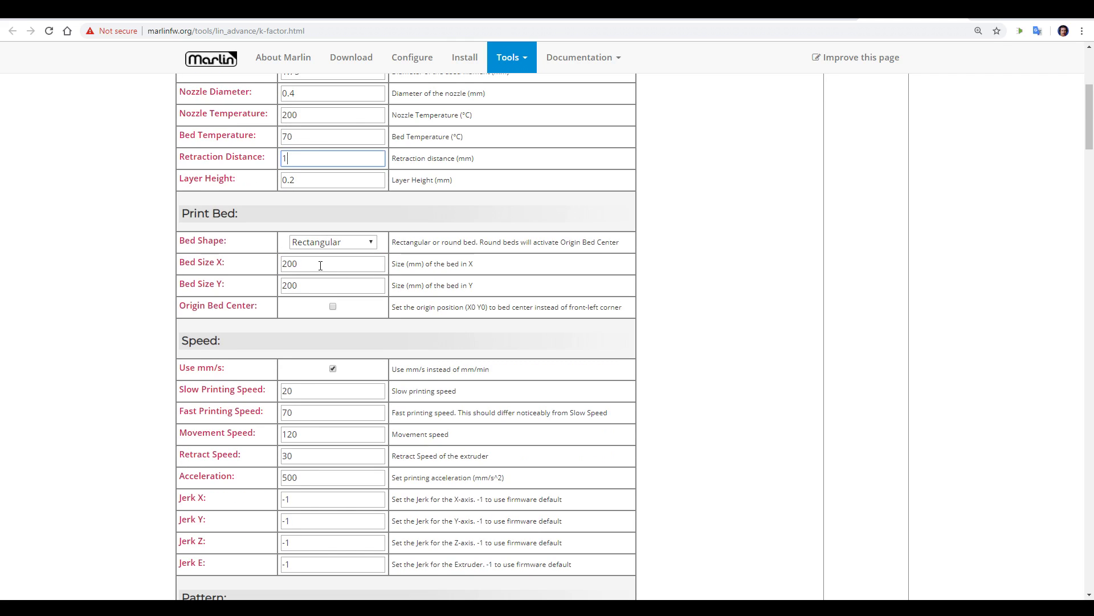
pyautogui.moveTo(289, 264); pyautogui.dragTo(303, 267)
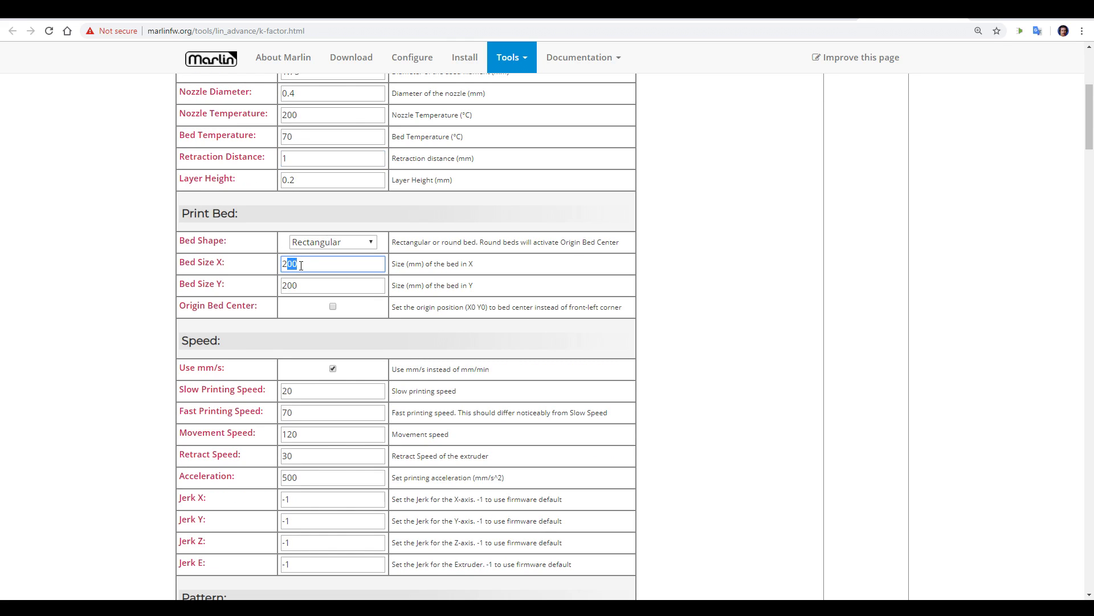
pyautogui.write('35')
pyautogui.press('Tab')
pyautogui.write('235')
# Step: Review Retract Speed 30 and Acceleration 500, leaving both at their defaults
pyautogui.scroll(-3, 278, 171)
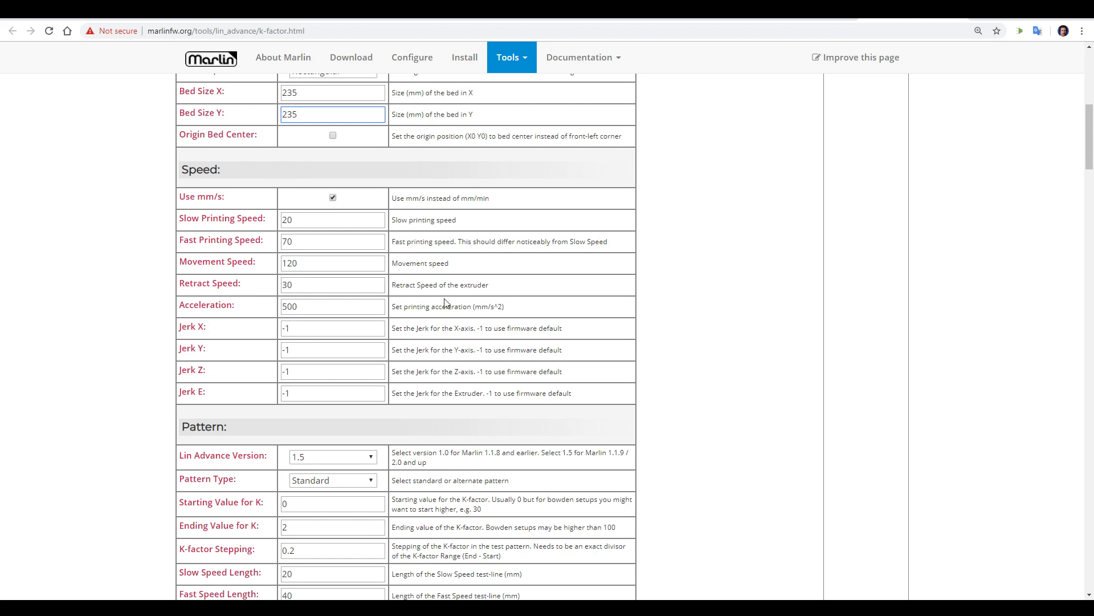
pyautogui.moveTo(311, 287); pyautogui.dragTo(286, 285)
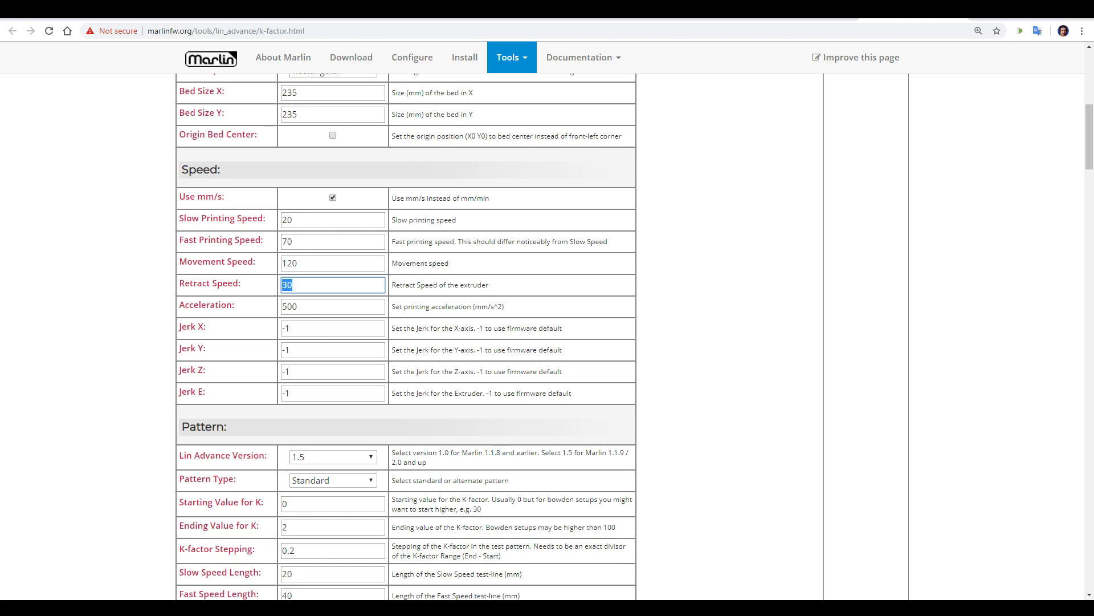
pyautogui.moveTo(329, 306); pyautogui.dragTo(283, 311)
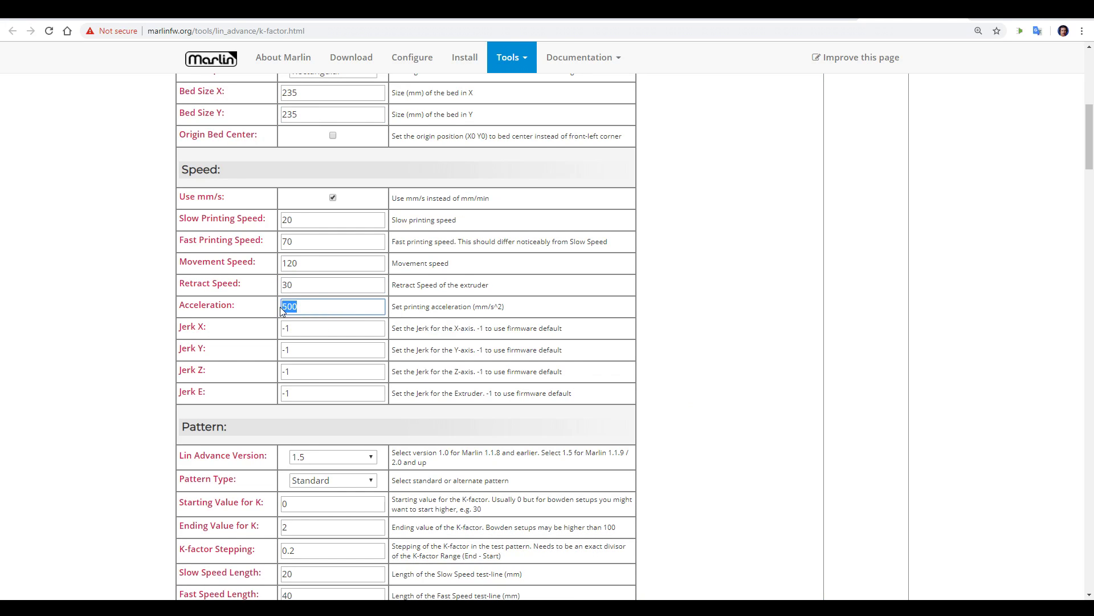
pyautogui.click(728, 348)
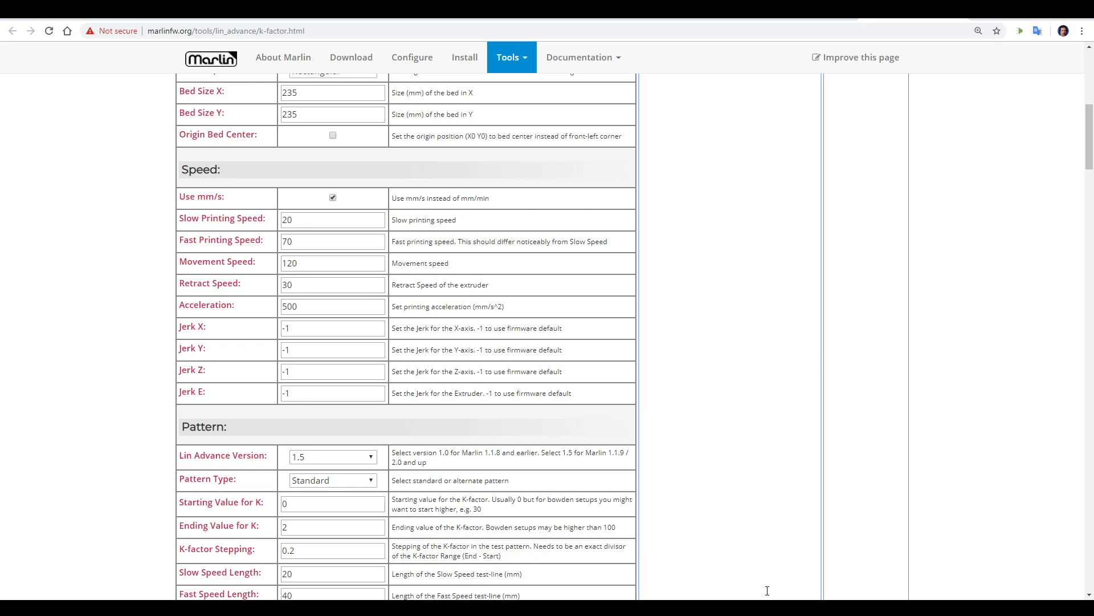
# Step: Send M503 in Pronterface and highlight the maximum X acceleration of 500 in the output
pyautogui.click(780, 567)
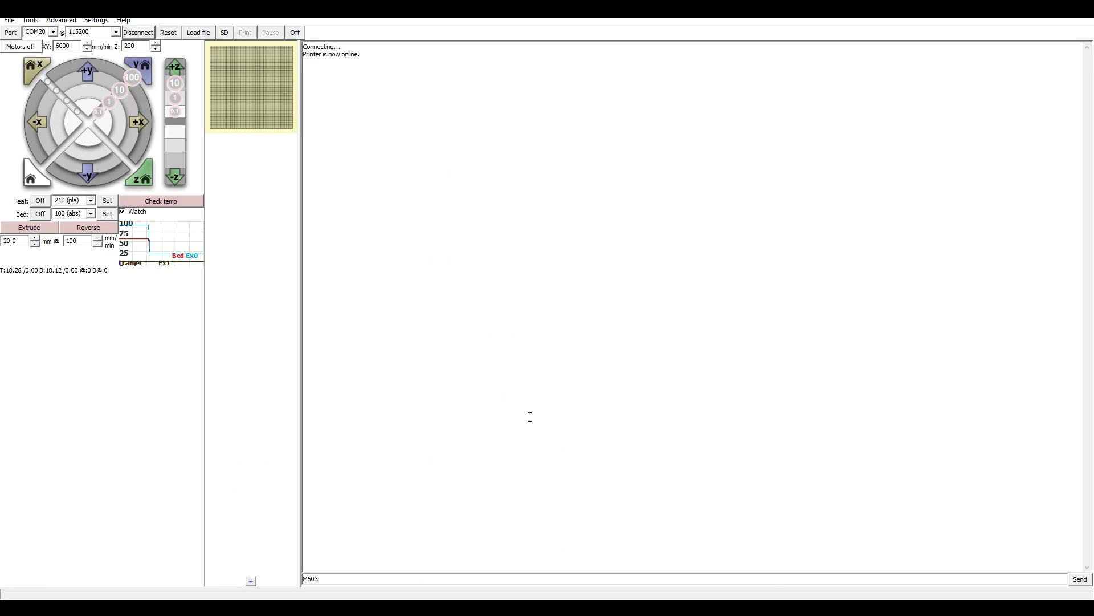
pyautogui.click(505, 581)
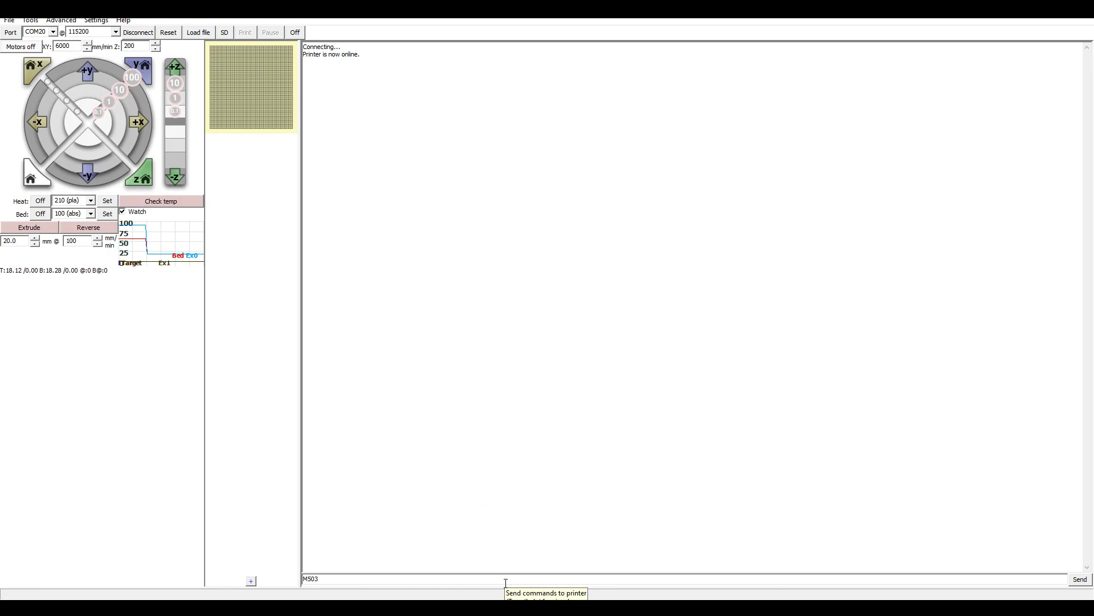
pyautogui.press('Return')
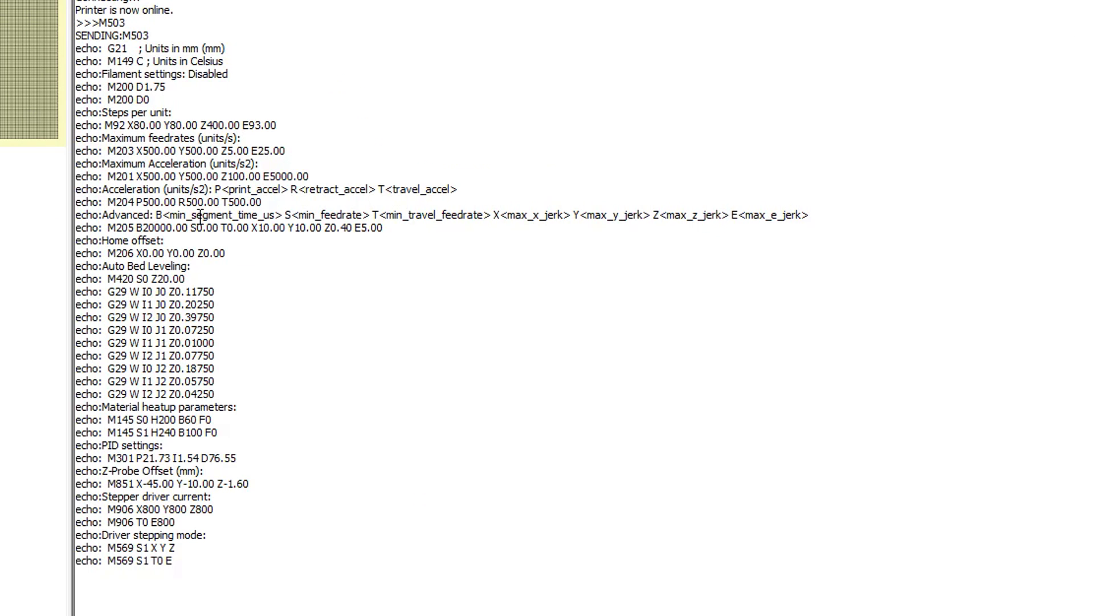
pyautogui.moveTo(319, 143); pyautogui.dragTo(413, 143)
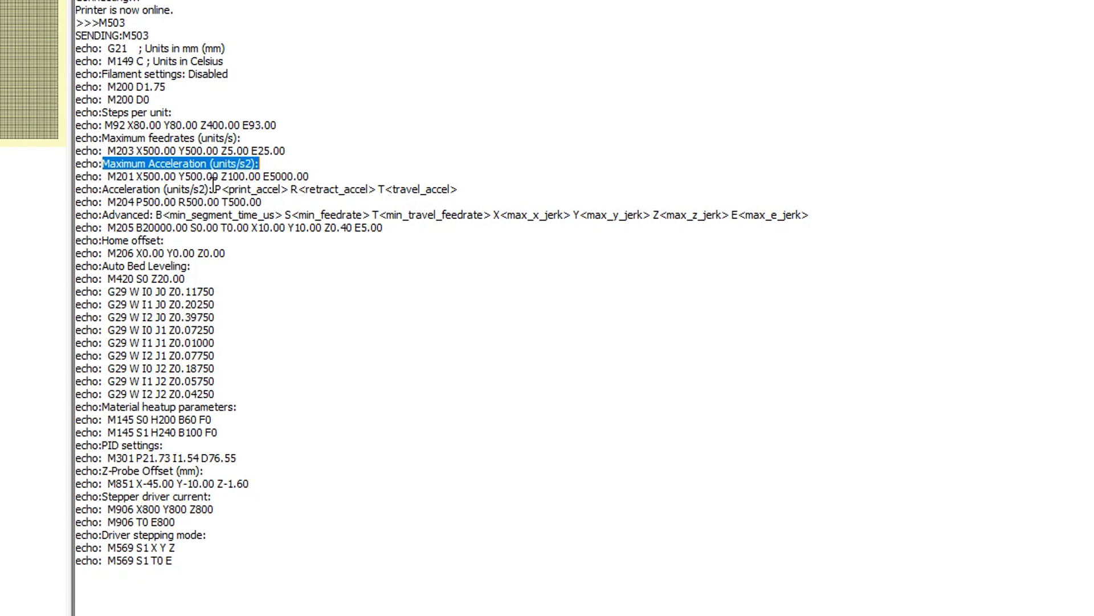
pyautogui.moveTo(144, 176); pyautogui.dragTo(162, 177)
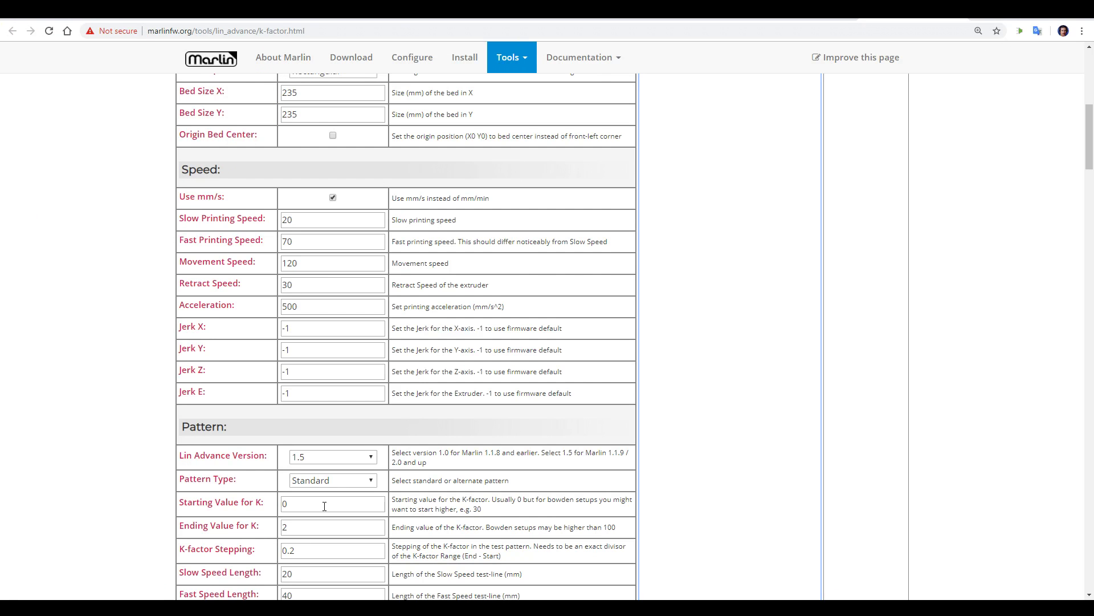
# Step: Generate the K 0–2 test-pattern G-code in 0.2 steps and download it as a file
pyautogui.scroll(-4, 672, 351)
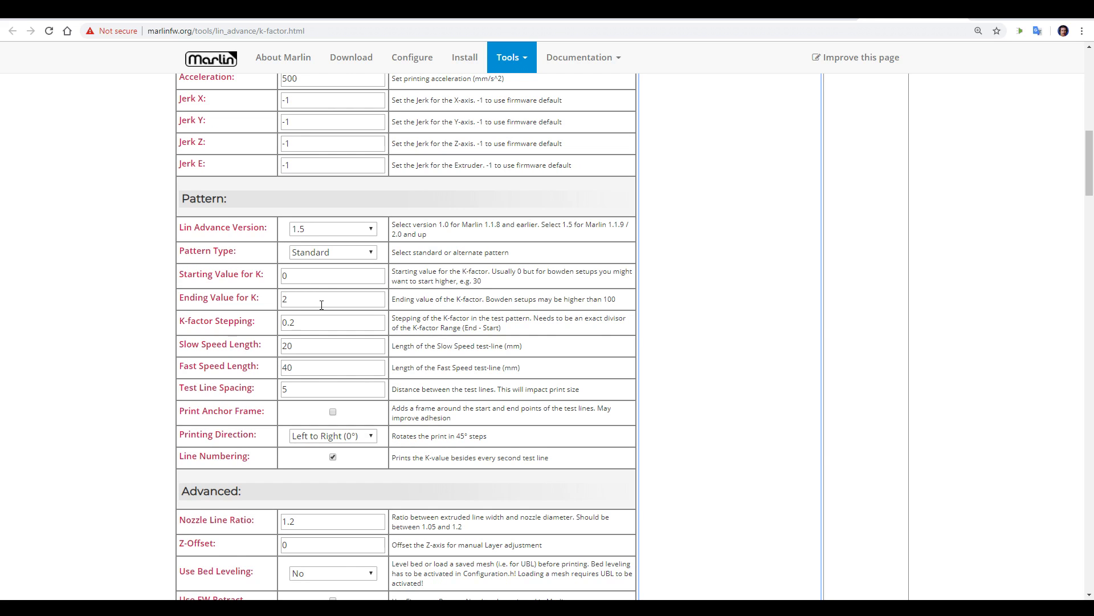
pyautogui.scroll(-5, 556, 316)
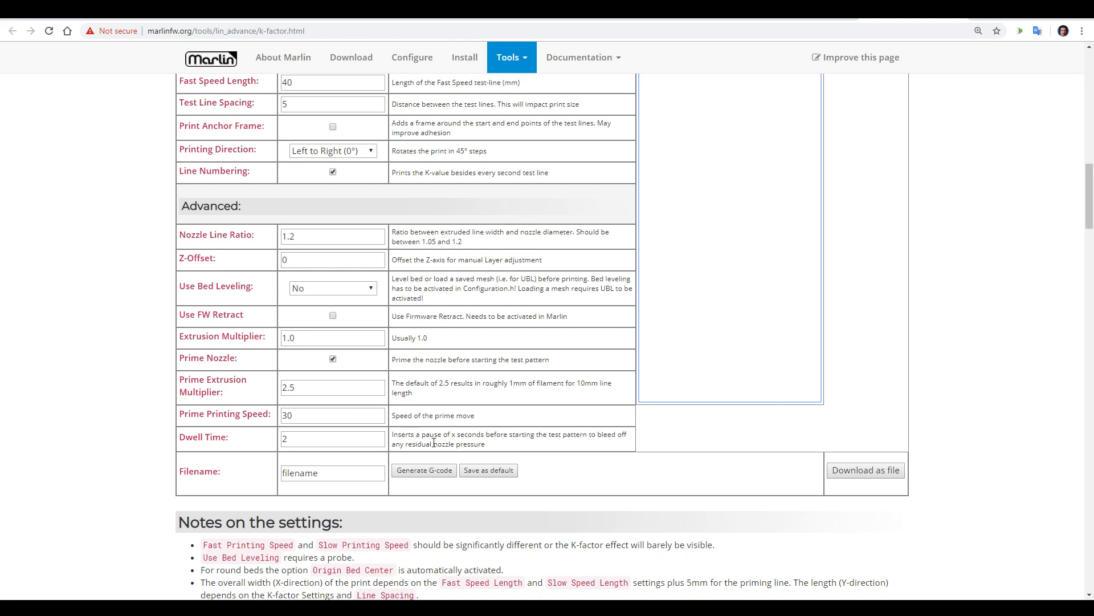
pyautogui.click(425, 470)
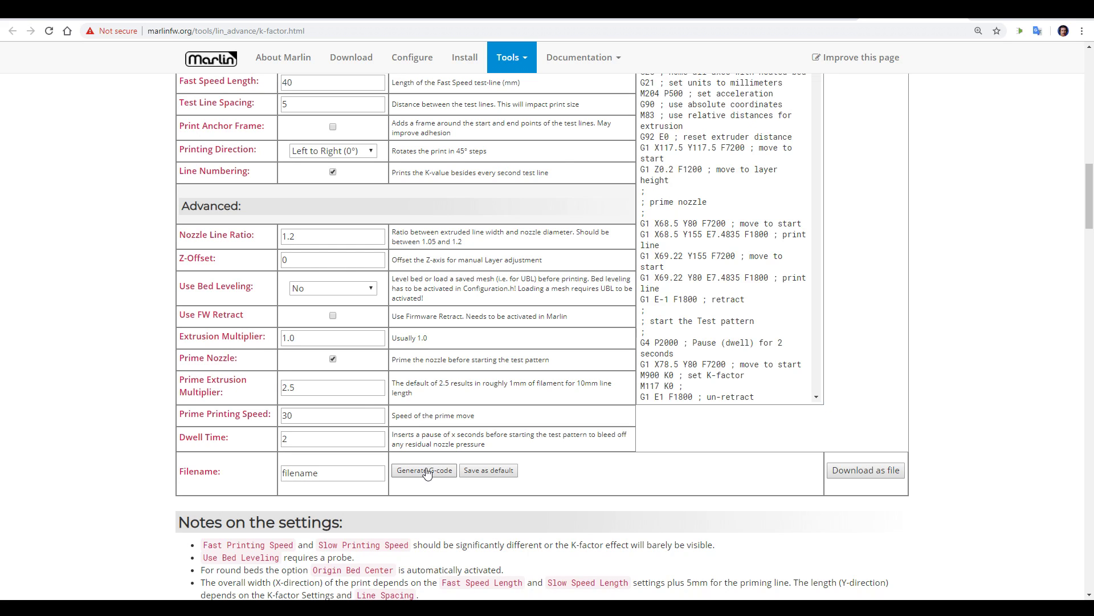
pyautogui.click(856, 473)
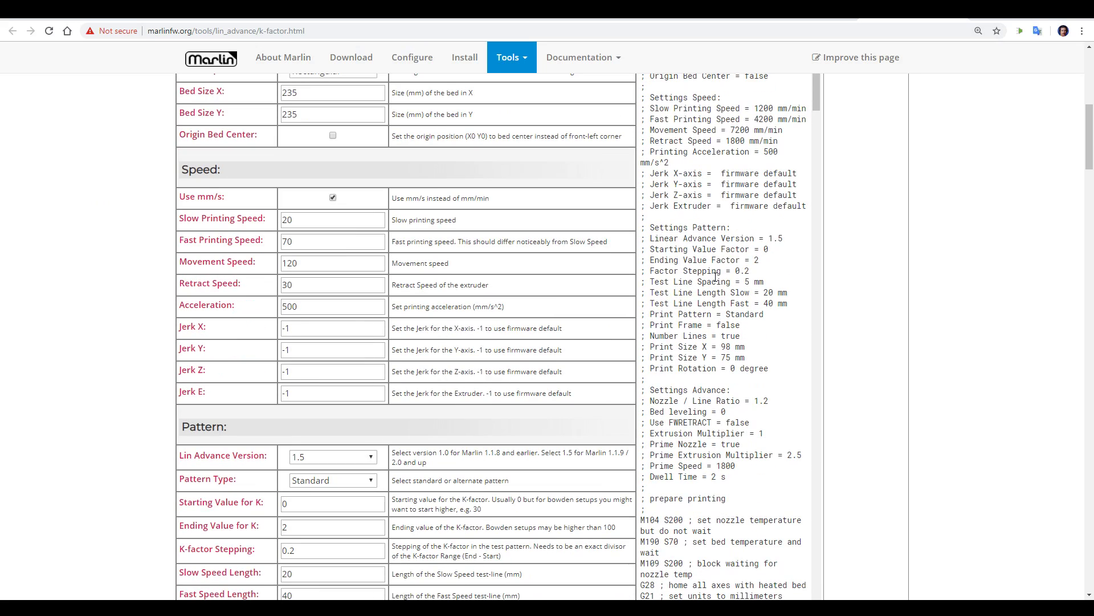
# Step: Set Ending Value for K to 0.4 and K-factor Stepping to 0.05
pyautogui.scroll(-9, 716, 276)
pyautogui.scroll(-5, 490, 285)
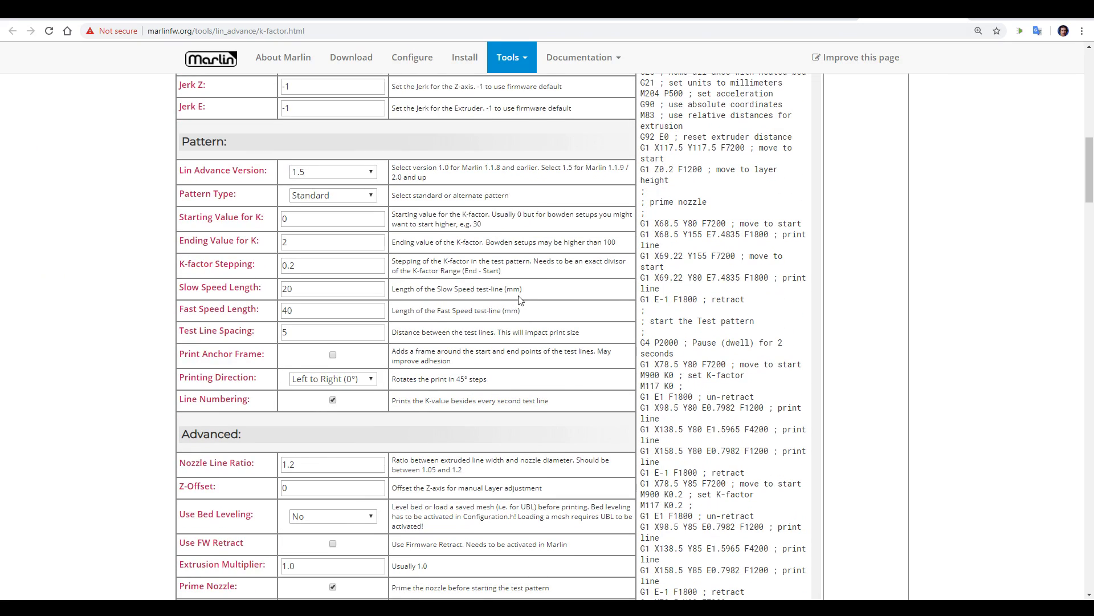
pyautogui.doubleClick(289, 242)
pyautogui.write('0.4')
pyautogui.hotkey('shift', 'Tab')
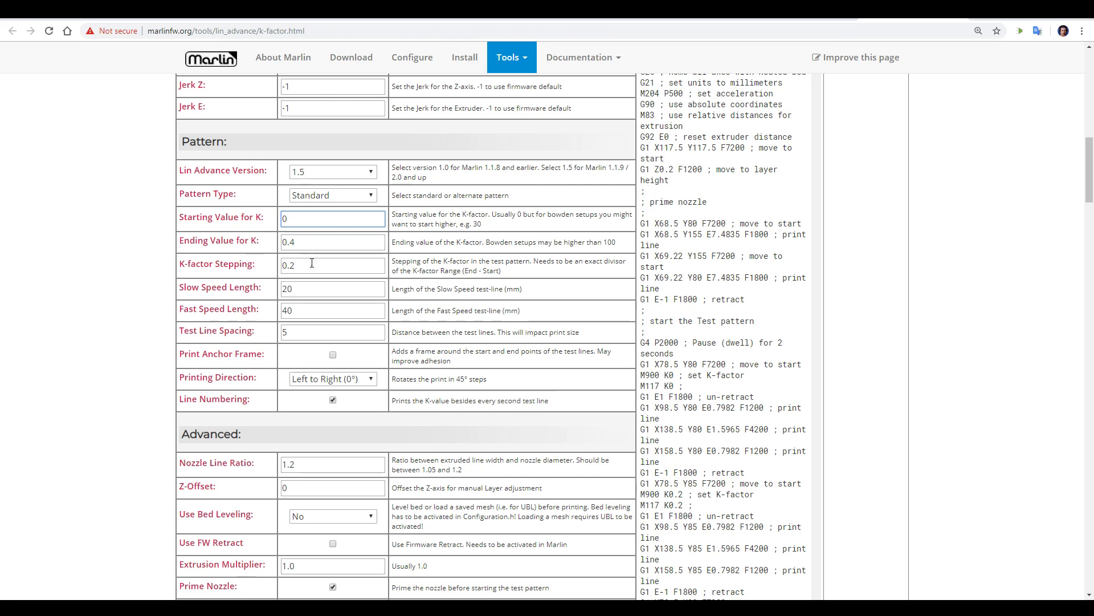
pyautogui.click(312, 263)
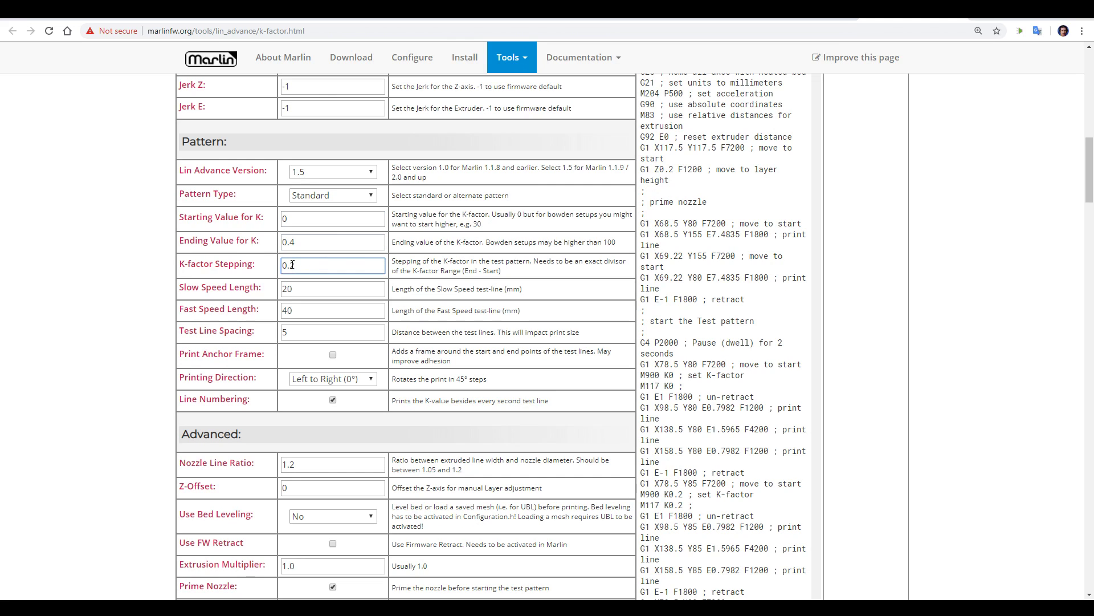
pyautogui.moveTo(290, 265); pyautogui.dragTo(296, 266)
pyautogui.write('05')
pyautogui.click(317, 243)
# Step: Regenerate the calibration G-code for the narrower range and download it as a file
pyautogui.scroll(-1, 534, 403)
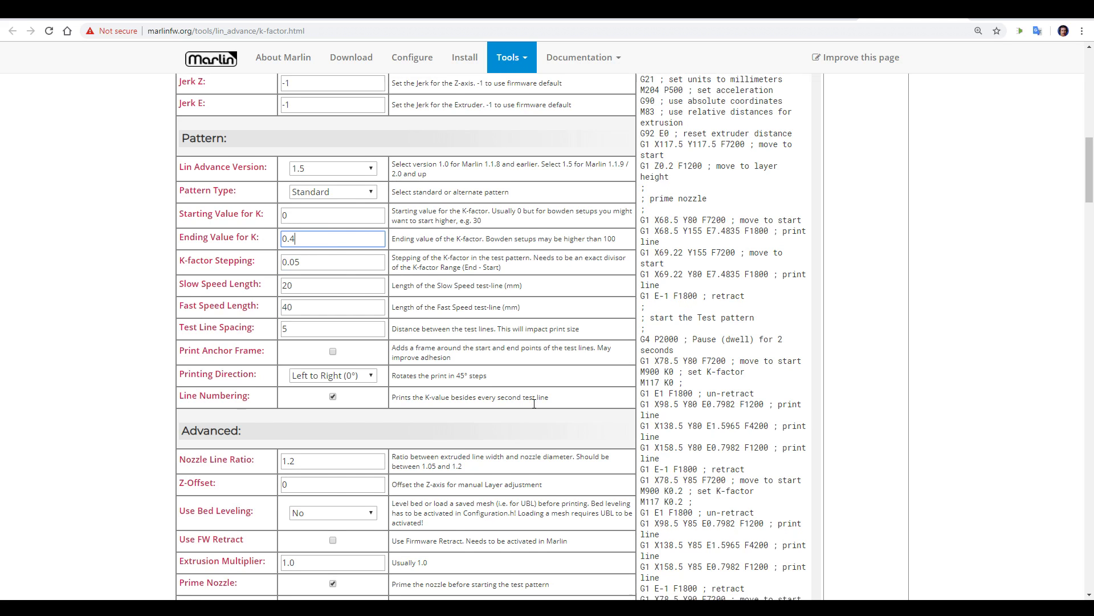
pyautogui.scroll(-8, 534, 403)
pyautogui.scroll(2, 471, 393)
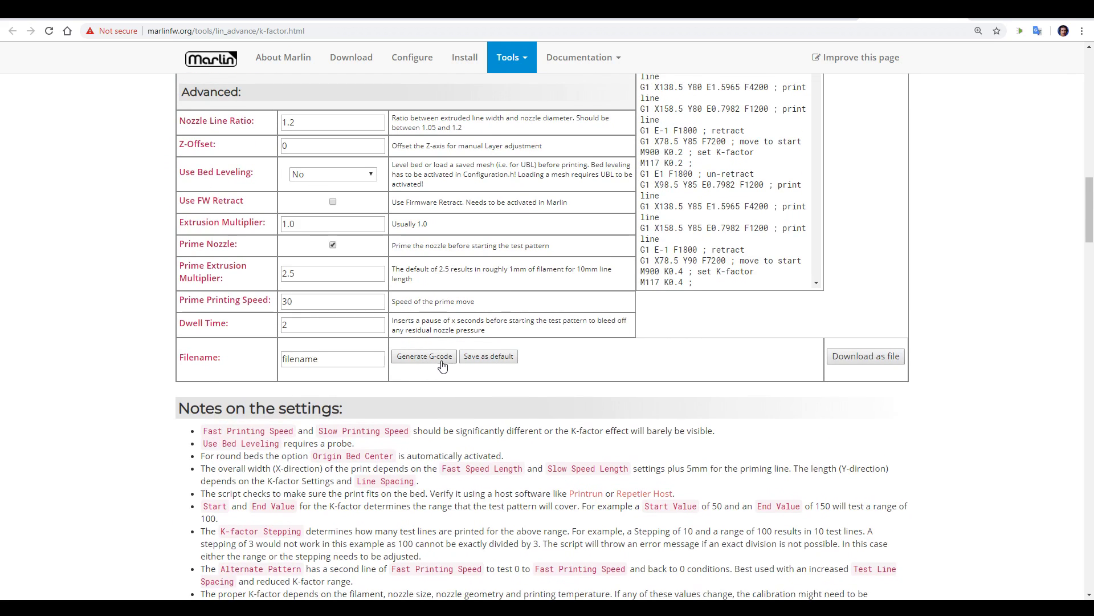
pyautogui.click(442, 364)
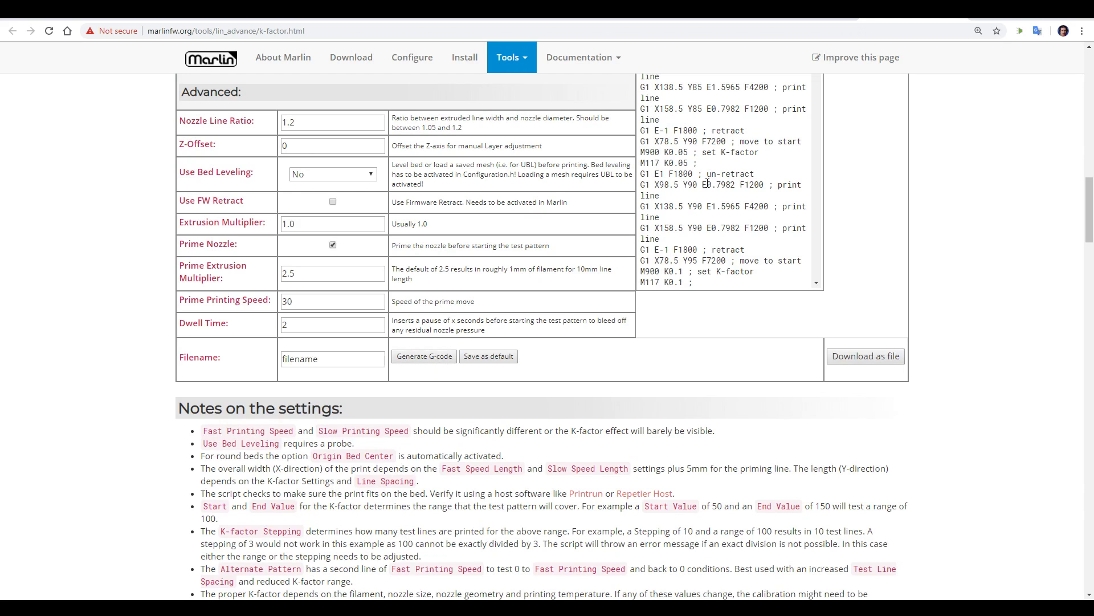
pyautogui.click(853, 356)
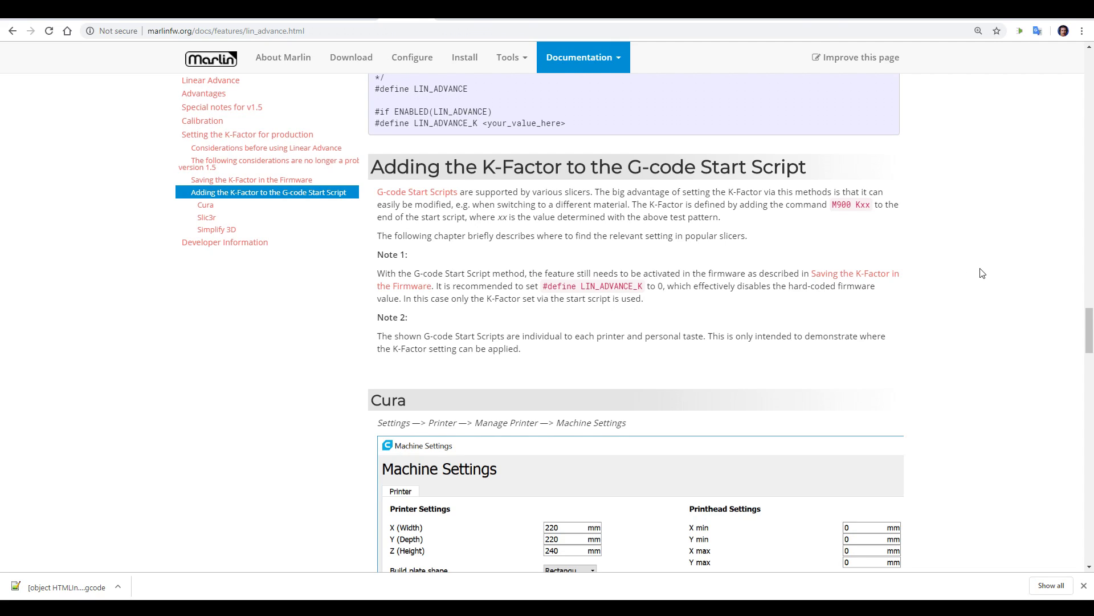
# Step: Scroll up to bring Process1's retraction, coasting and wiping options into view
pyautogui.scroll(9, 982, 273)
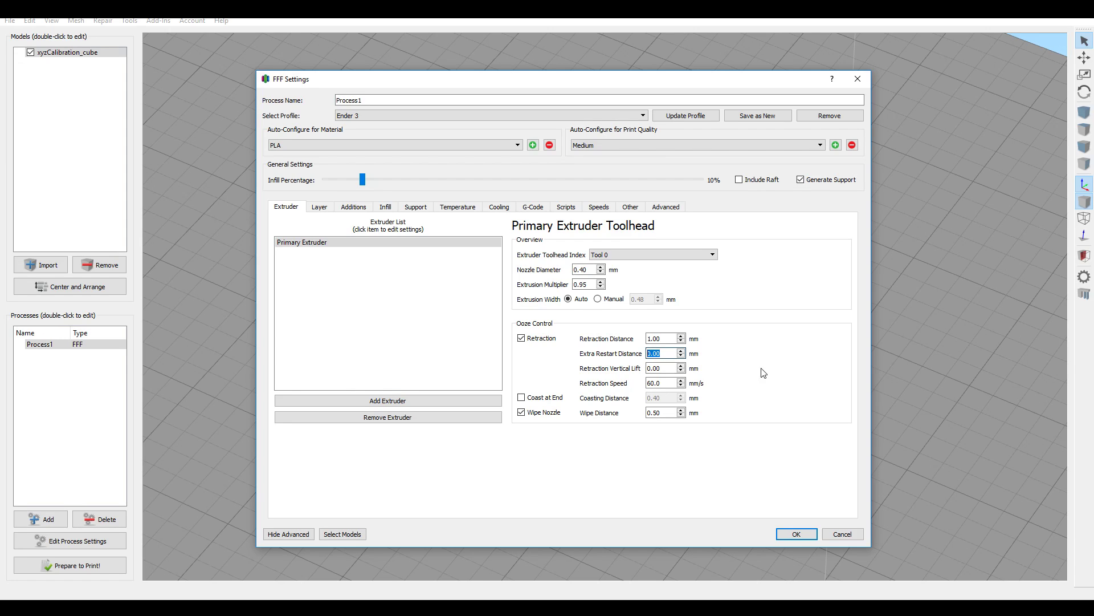
# Step: Turn off Wipe Nozzle and bring up the Advanced process settings
pyautogui.click(522, 414)
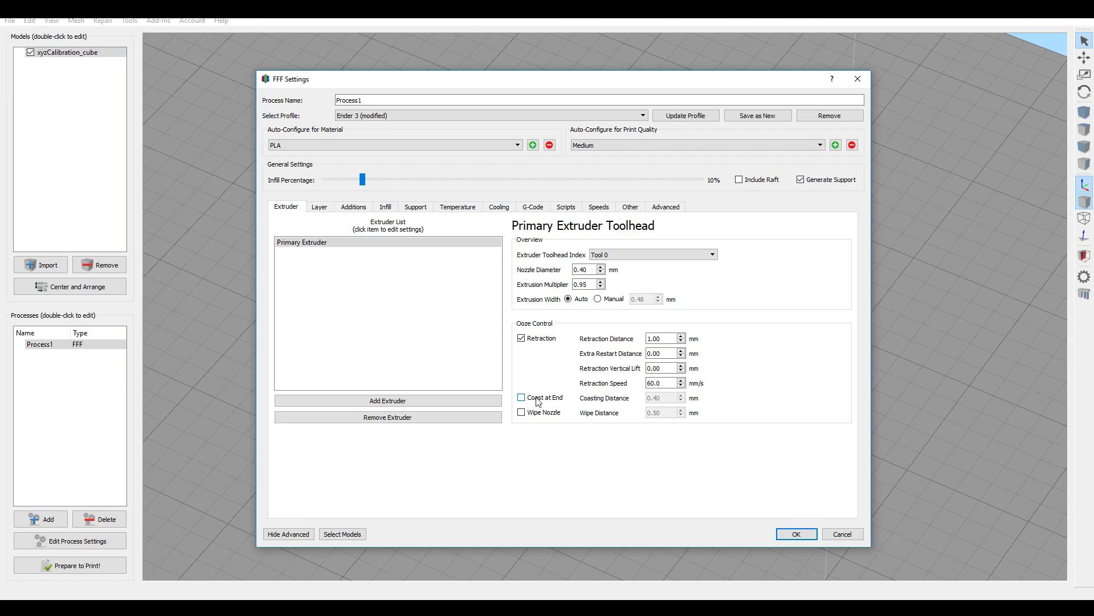
pyautogui.click(665, 206)
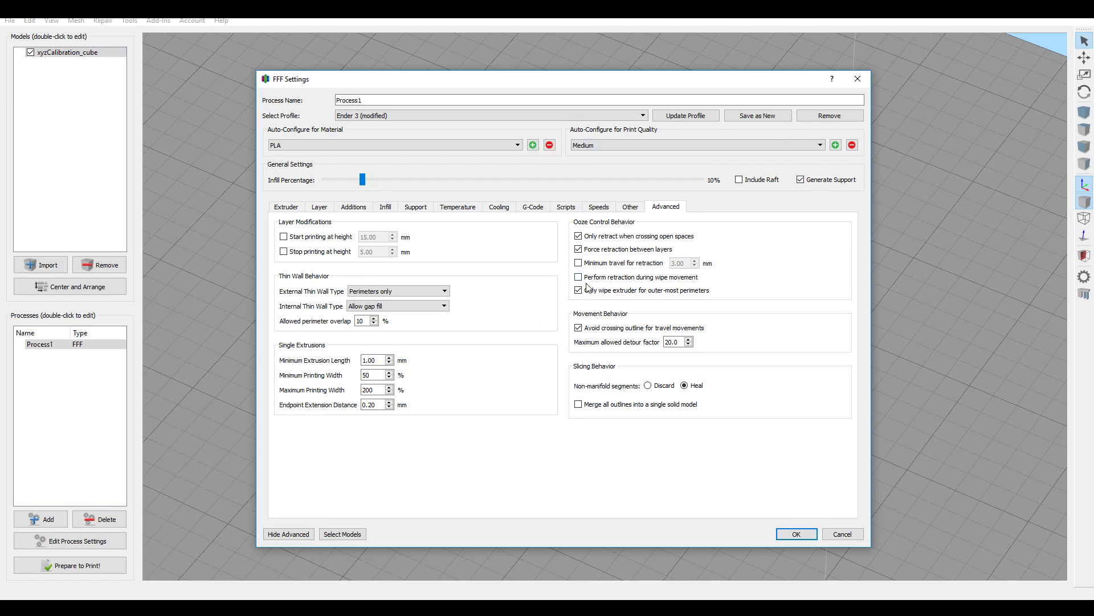